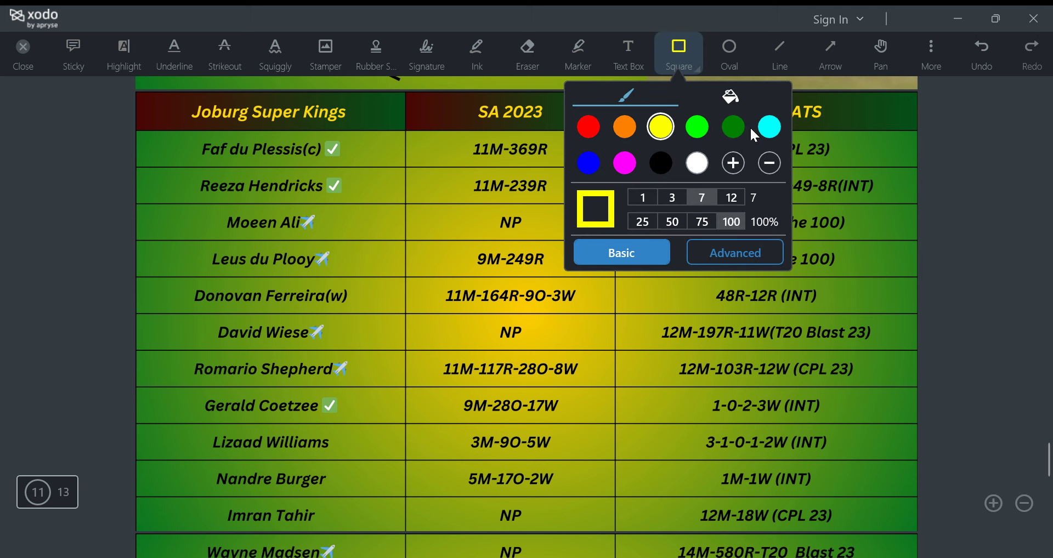
Step: Set the Square annotation's outline colour to black and box Faf du Plessis's name, SA 2023 figure and recent stats
click(661, 163)
click(374, 181)
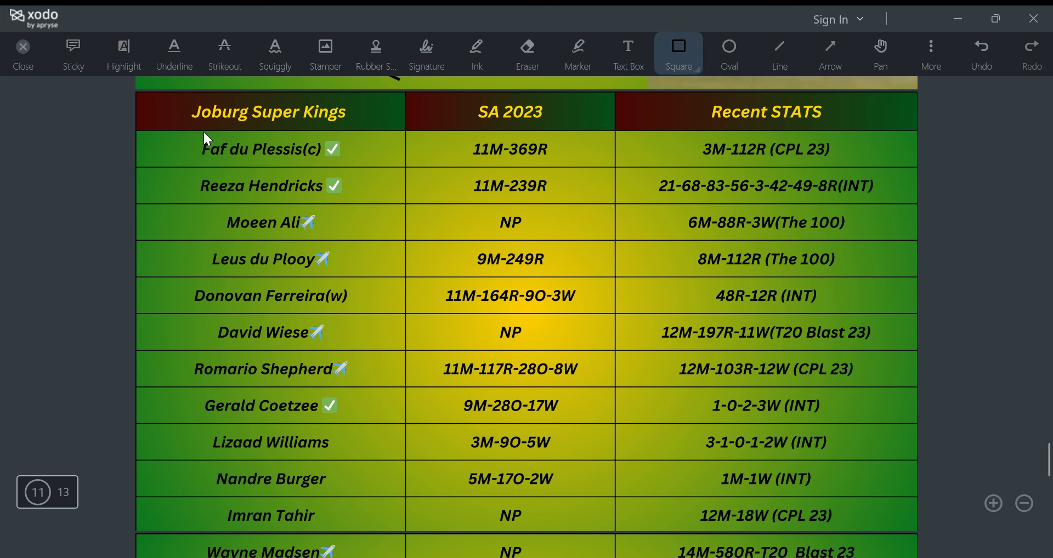
drag(216, 146, 346, 165)
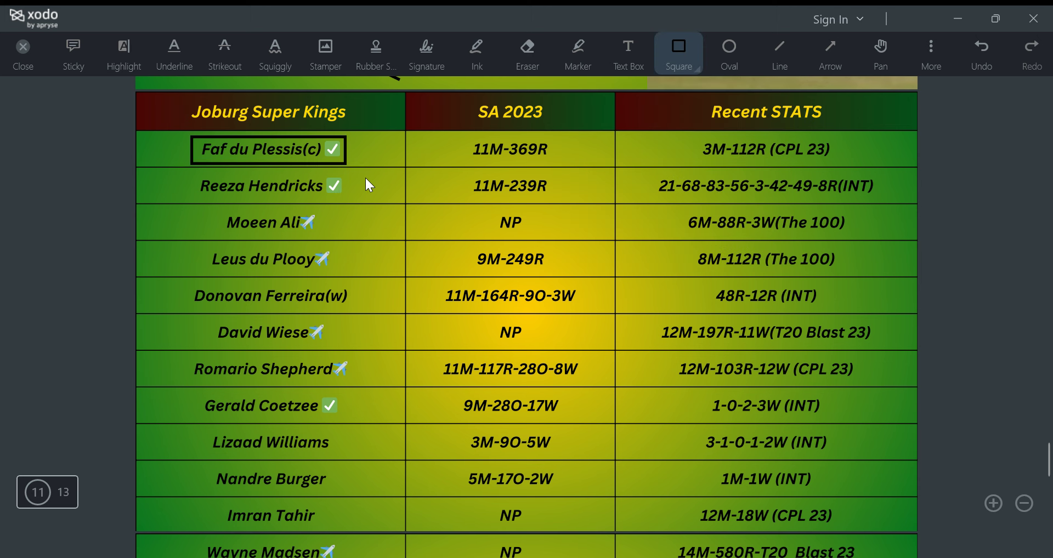
drag(559, 163, 460, 132)
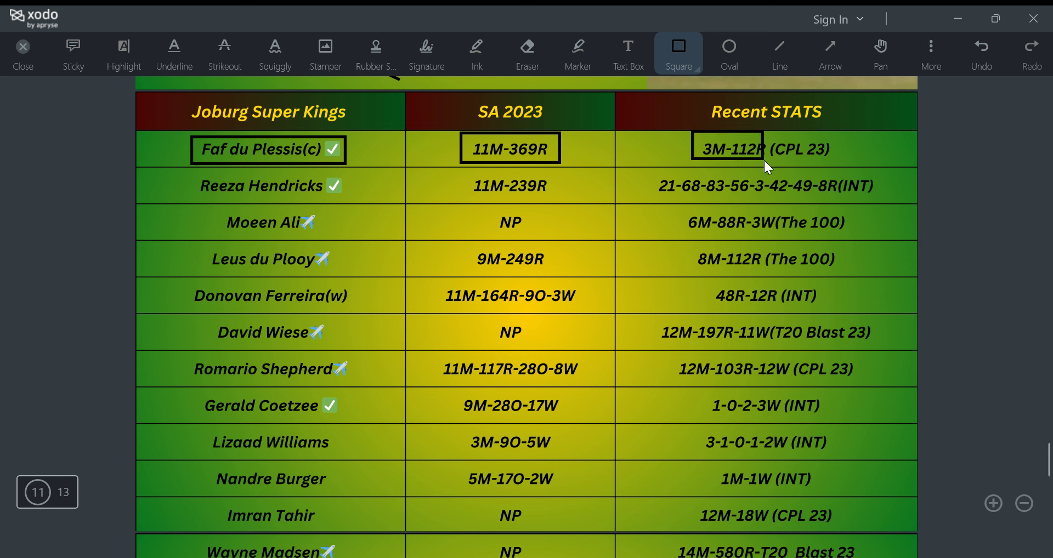
drag(764, 159, 838, 162)
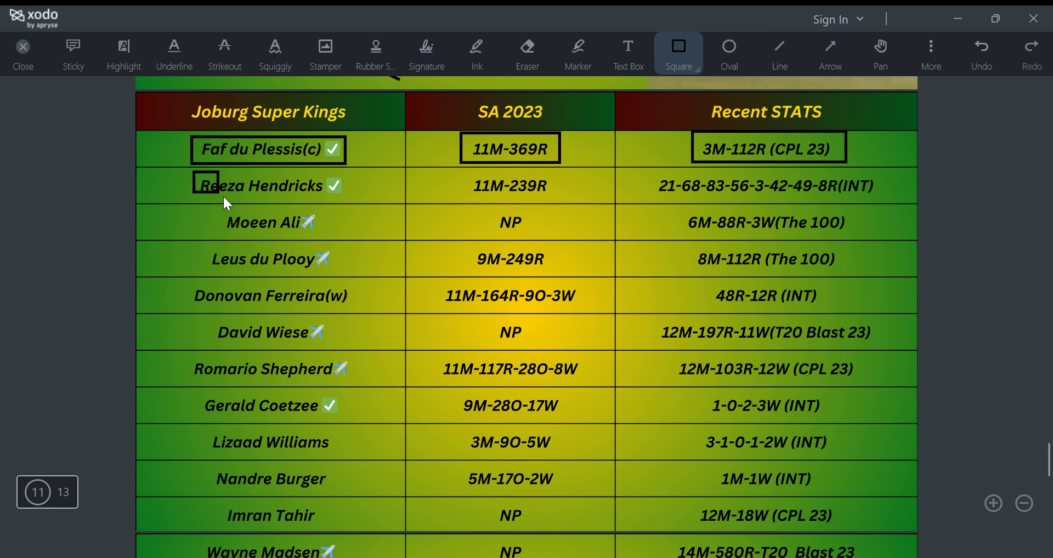
Step: Draw separate black rectangles around Reeza Hendricks's name, SA 2023 figure and recent stats in the Joburg Super Kings table
drag(223, 196, 350, 200)
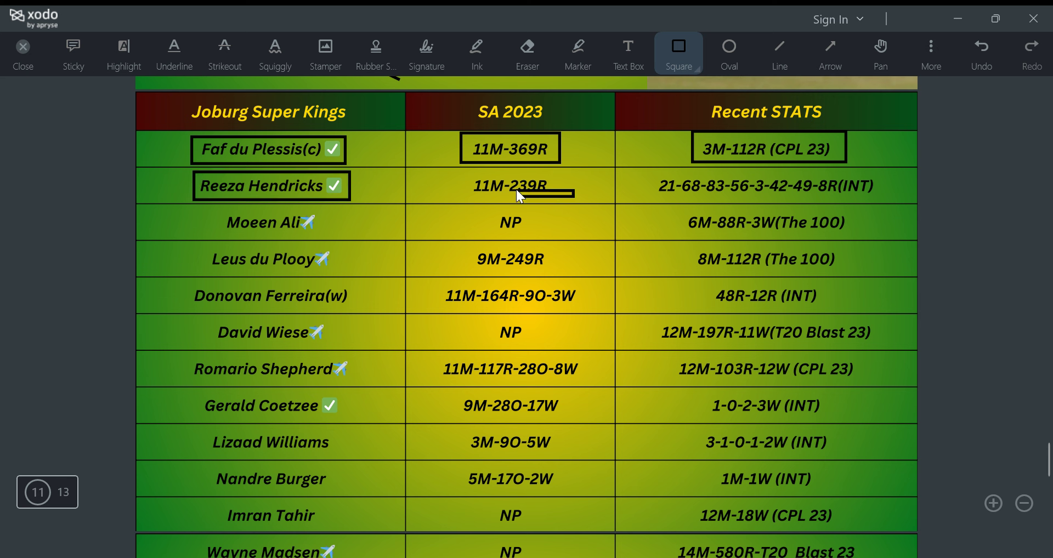
drag(517, 190, 455, 171)
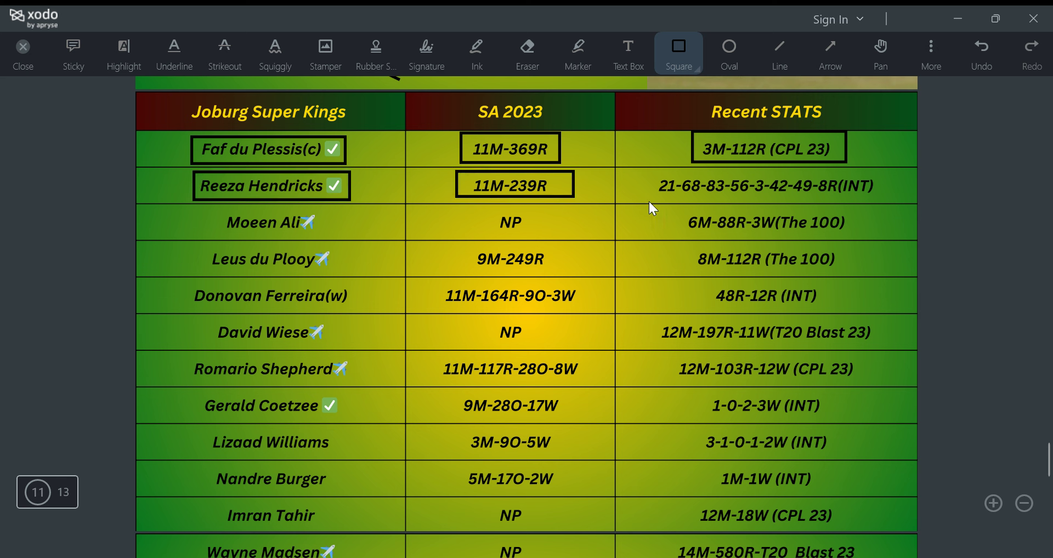
drag(889, 196, 633, 173)
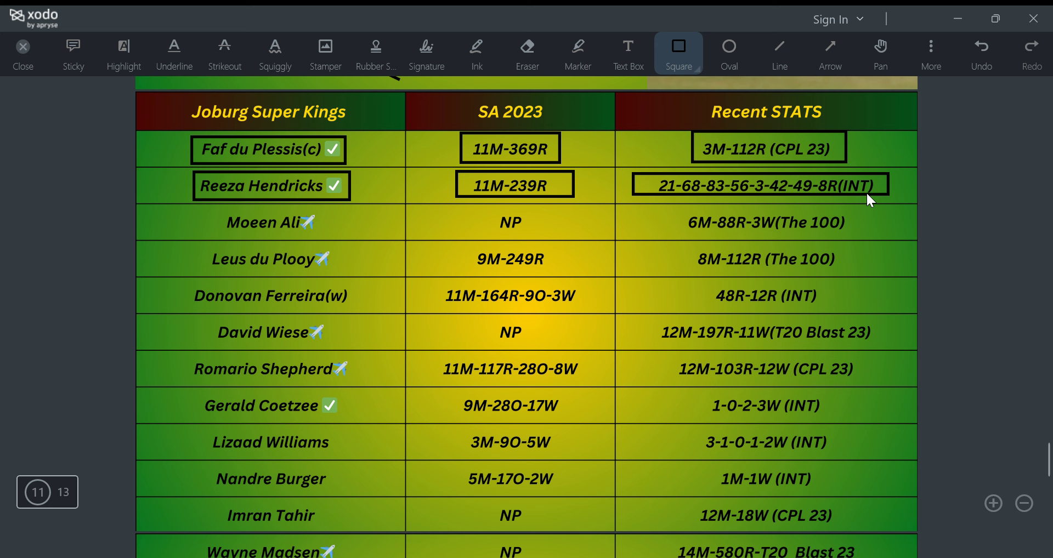
Step: Box Moeen Ali's name, SA 2023 entry and recent stats separately, plus Wayne Madsen's name in the continuation of the table
mouse_move(197, 207)
mouse_down()
mouse_move(295, 246)
mouse_move(334, 238)
mouse_up()
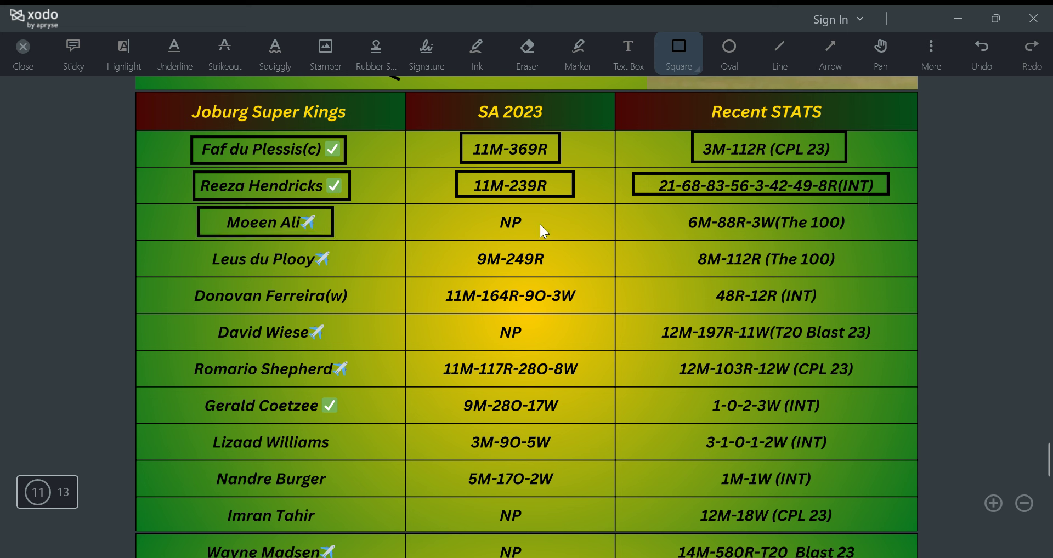
drag(479, 212, 538, 235)
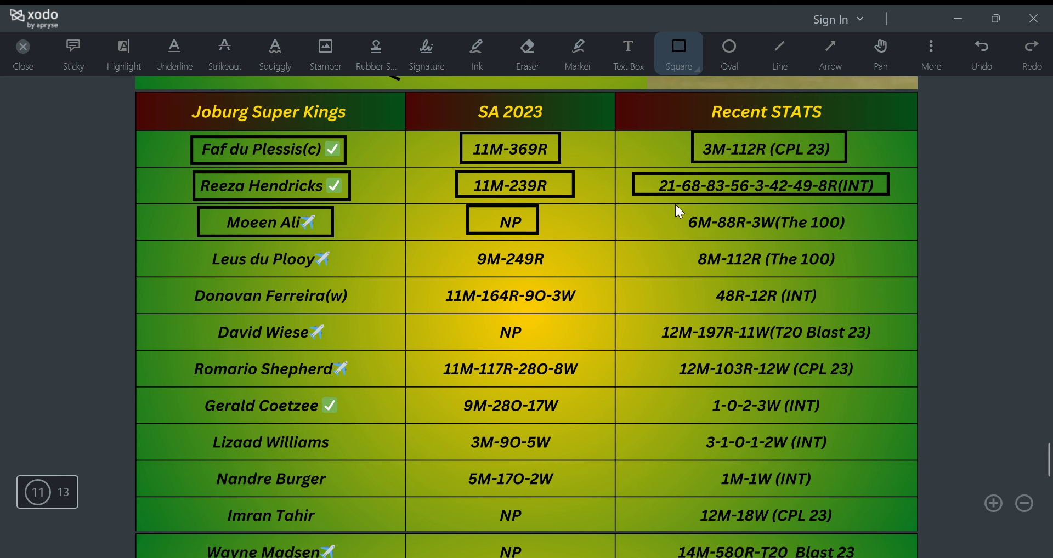
mouse_move(768, 237)
mouse_down()
mouse_move(792, 271)
mouse_move(819, 213)
mouse_move(857, 238)
mouse_up()
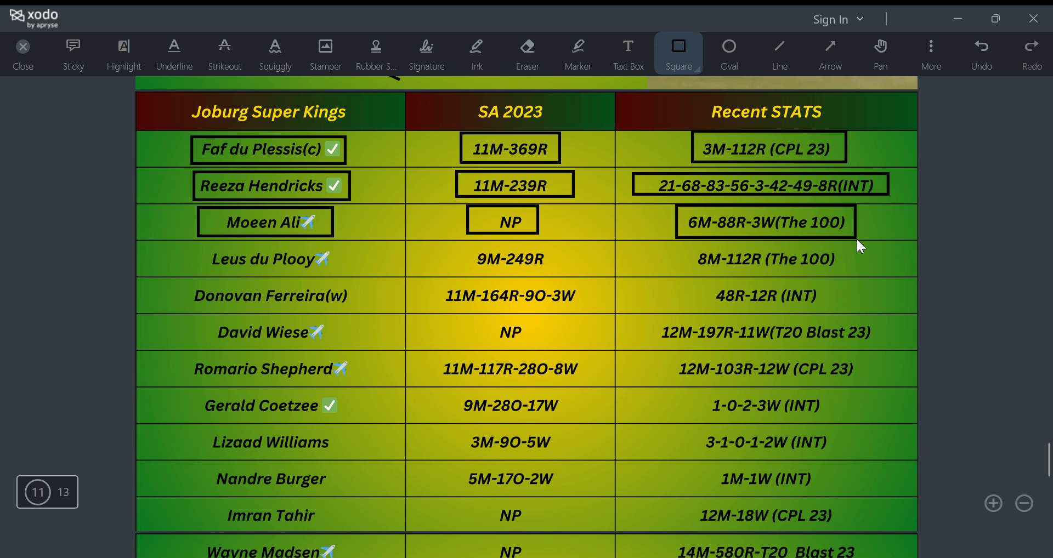
scroll(406, 248, down, 4)
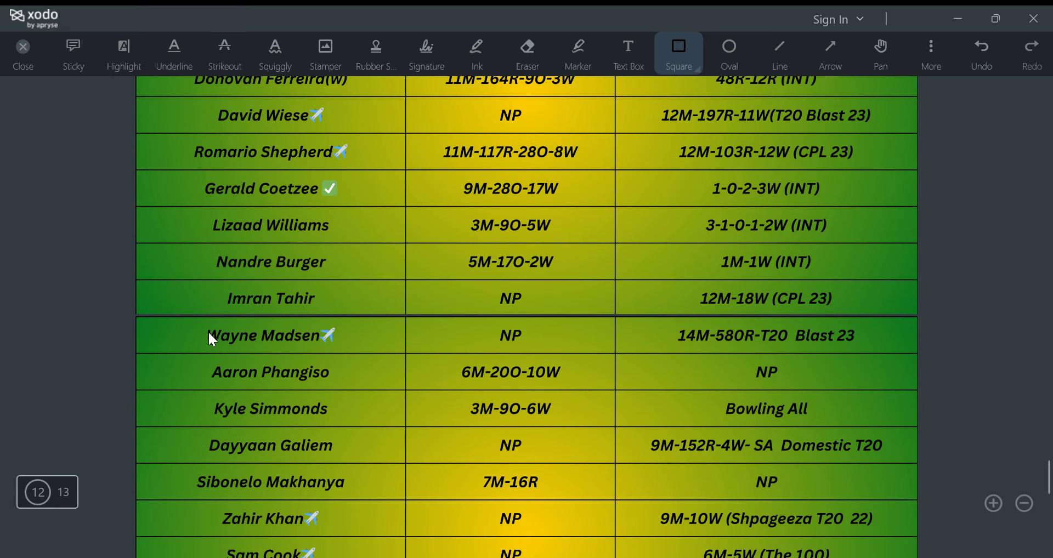
drag(203, 324, 349, 354)
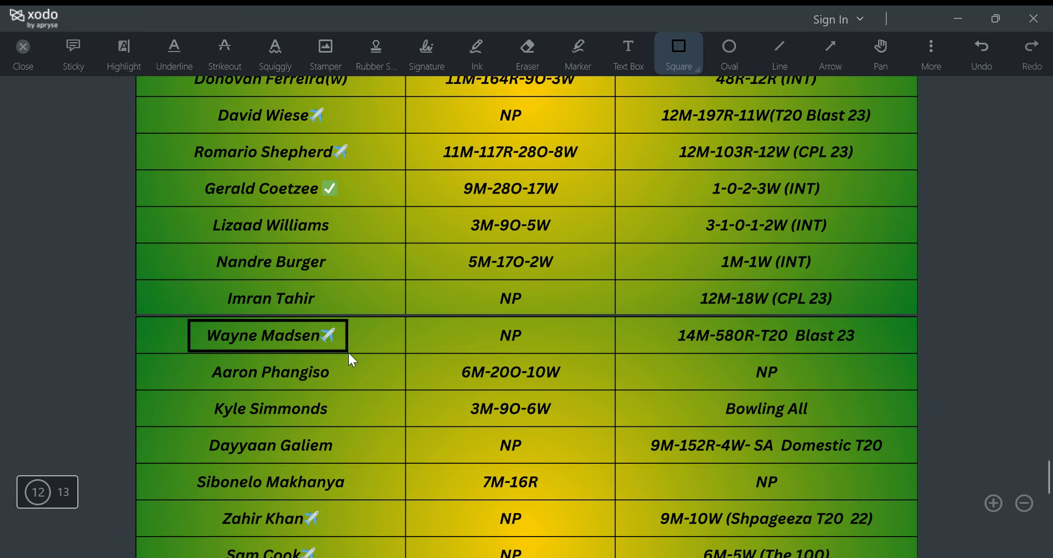
Step: Draw black rectangles around Leus du Plooy's SA 2023 figure and recent stats
scroll(349, 354, up, 4)
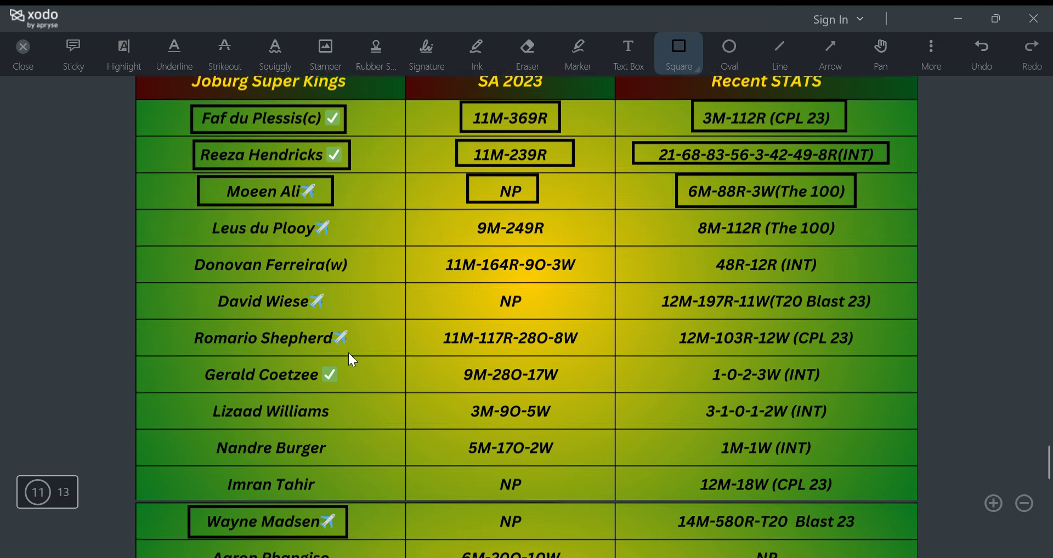
scroll(349, 359, up, 2)
scroll(349, 360, down, 2)
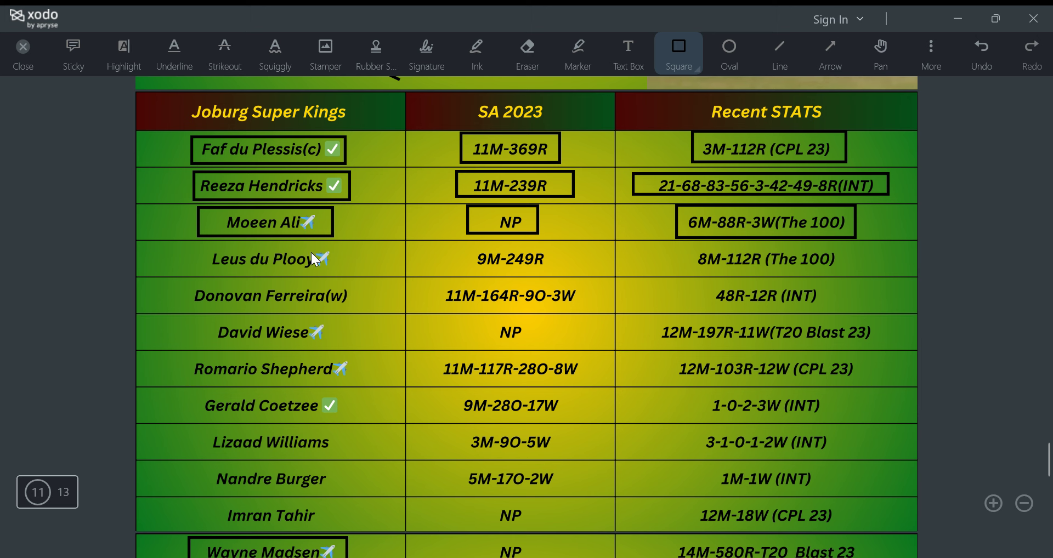
scroll(501, 238, up, 6)
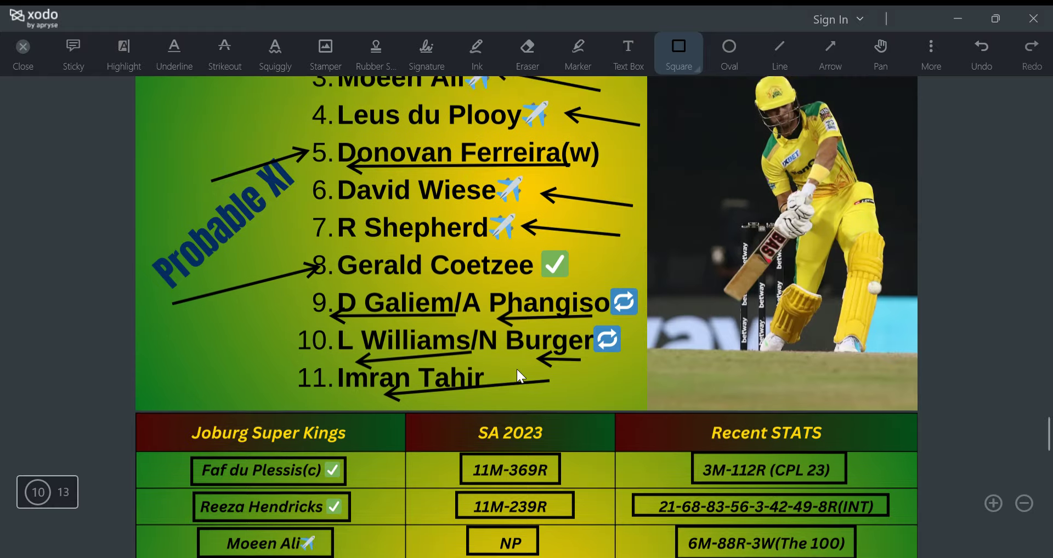
scroll(511, 428, down, 5)
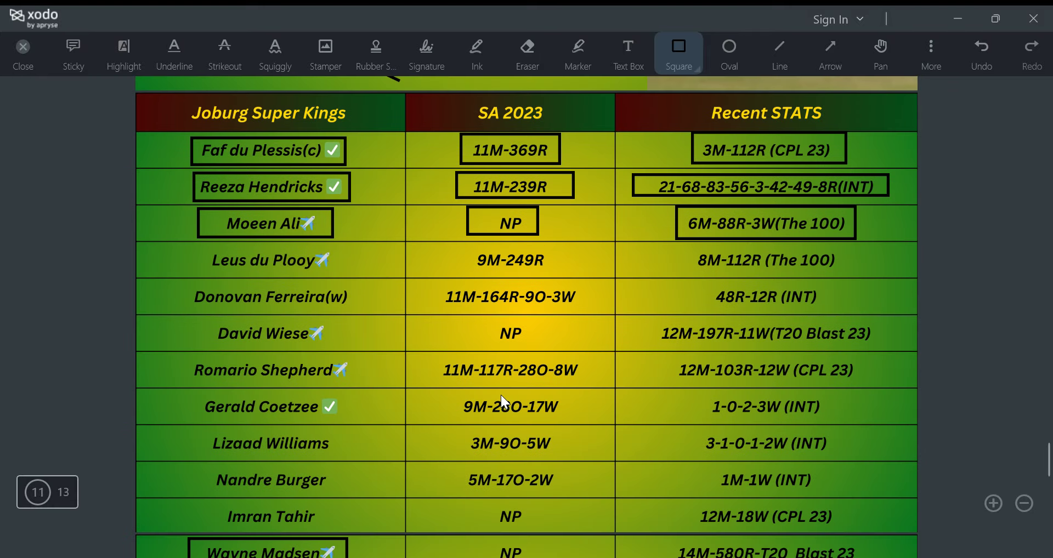
scroll(501, 394, down, 1)
scroll(293, 234, up, 2)
mouse_move(462, 245)
mouse_down()
mouse_move(594, 272)
mouse_move(584, 273)
mouse_up()
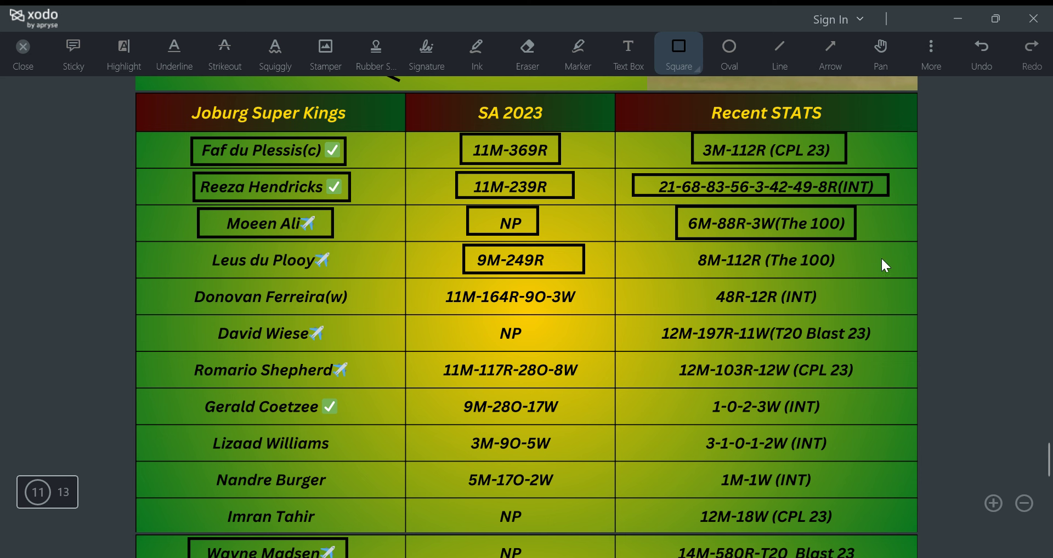
drag(697, 251, 849, 275)
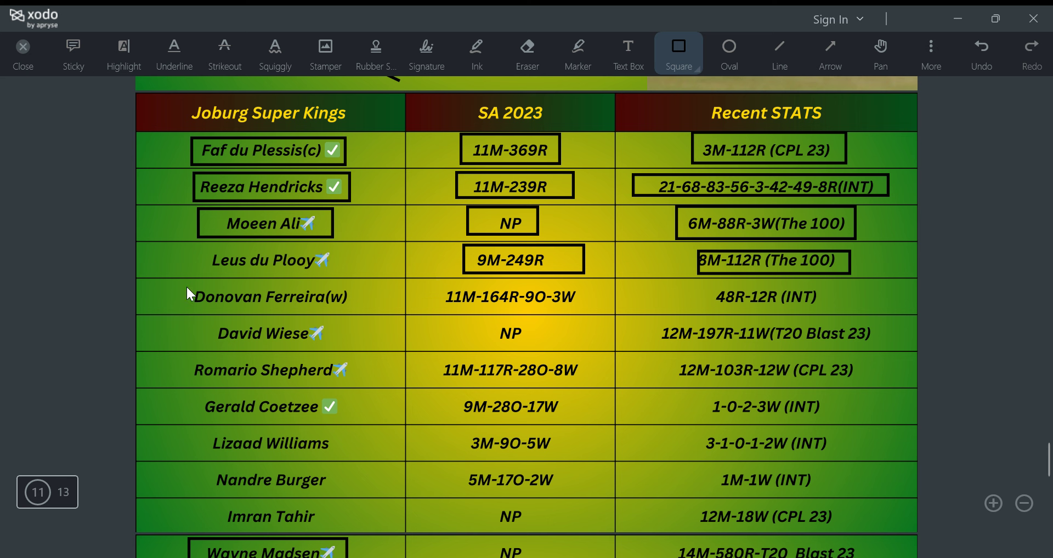
Step: Box Donovan Ferreira's name and both of his stats separately, plus David Wiese's name and recent stats
drag(186, 287, 363, 315)
drag(437, 283, 610, 316)
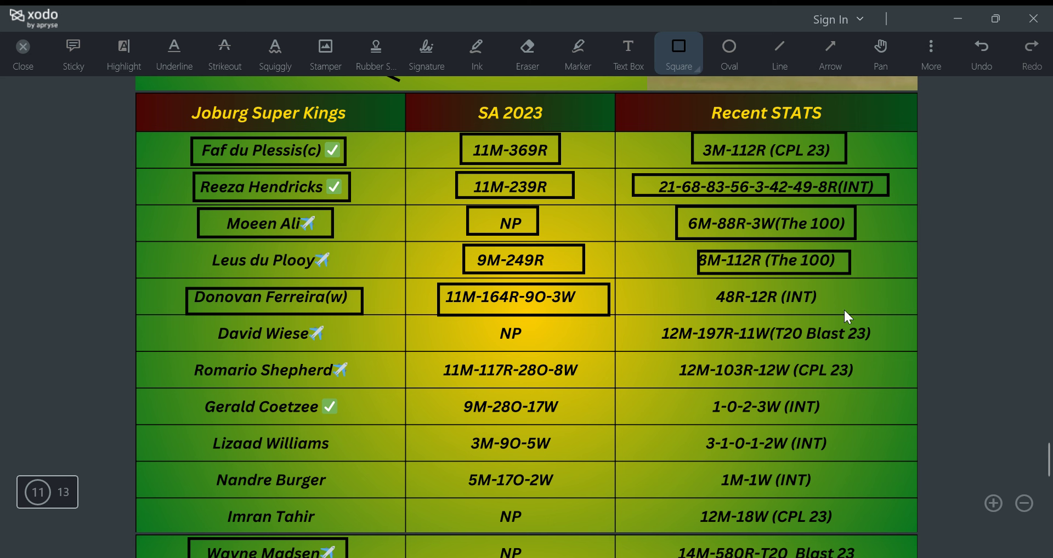
drag(843, 309, 696, 279)
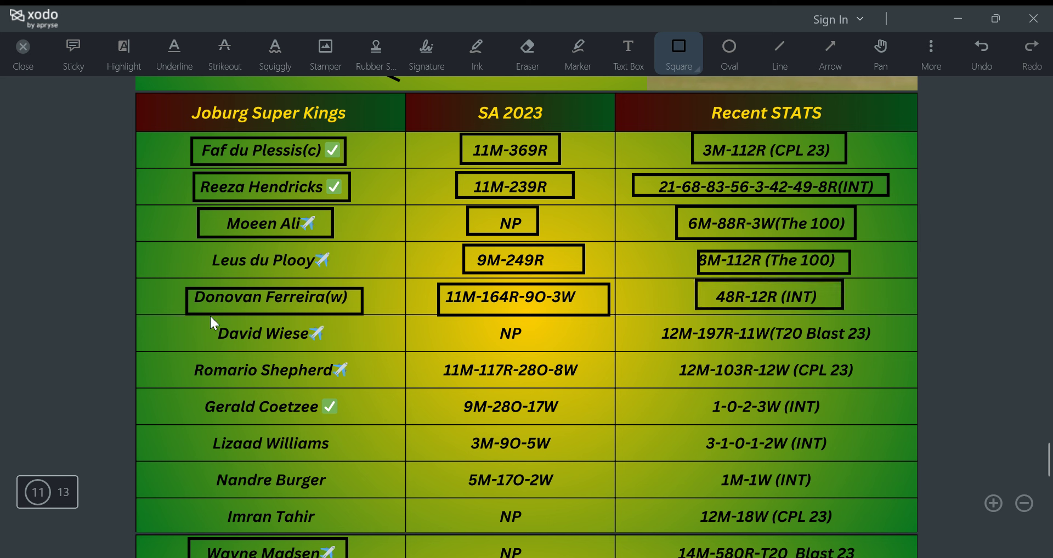
drag(211, 317, 344, 350)
drag(647, 318, 884, 349)
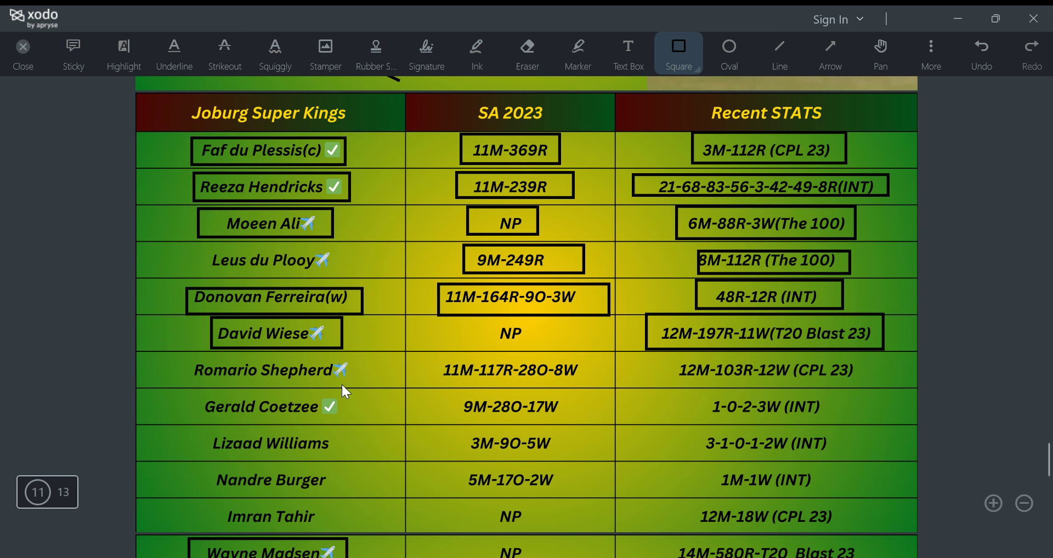
Step: Box Romario Shepherd's SA 2023 figure and draw one wide rectangle around the entire Gerald Coetzee row
scroll(341, 384, down, 2)
drag(597, 314, 427, 285)
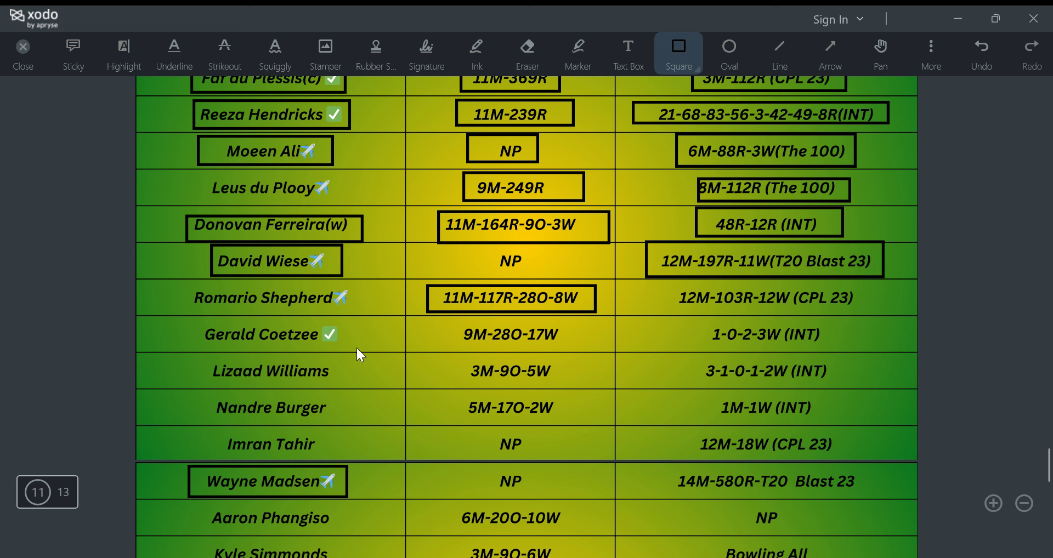
mouse_move(171, 320)
mouse_down()
mouse_move(257, 347)
mouse_move(907, 353)
mouse_up()
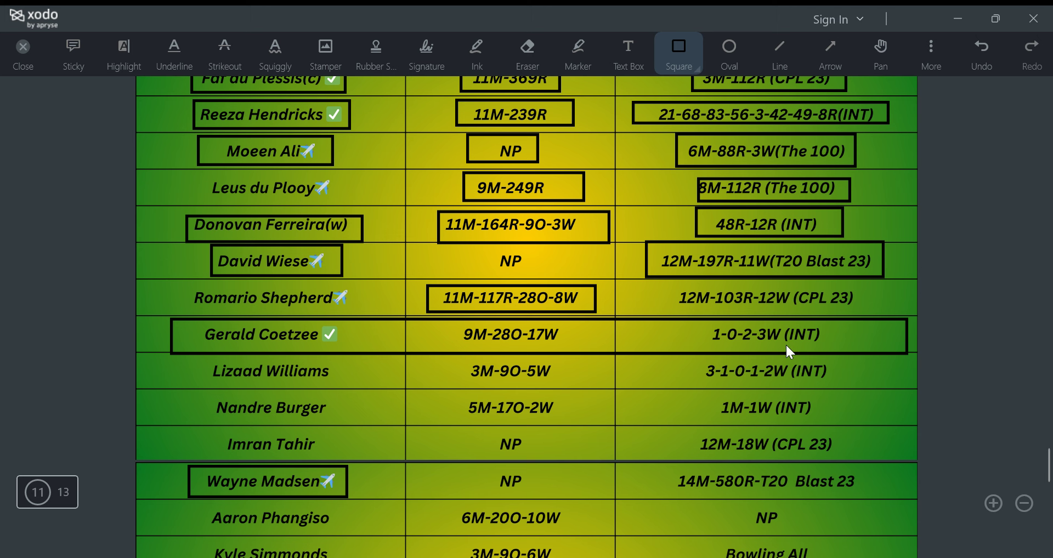
Step: Draw separate rectangles around Lizaad Williams's SA 2023 figure and recent stats
scroll(298, 393, down, 3)
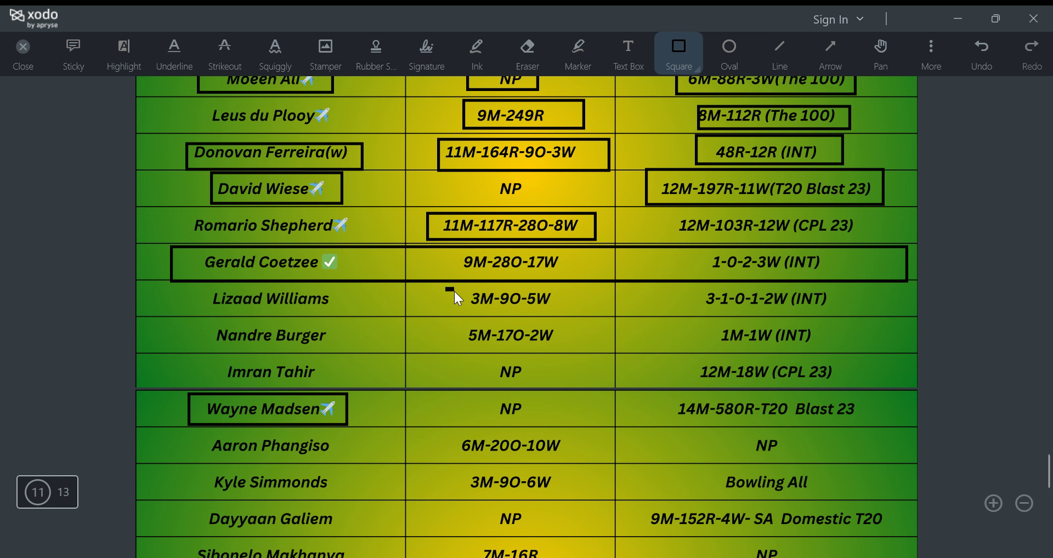
drag(454, 291, 580, 318)
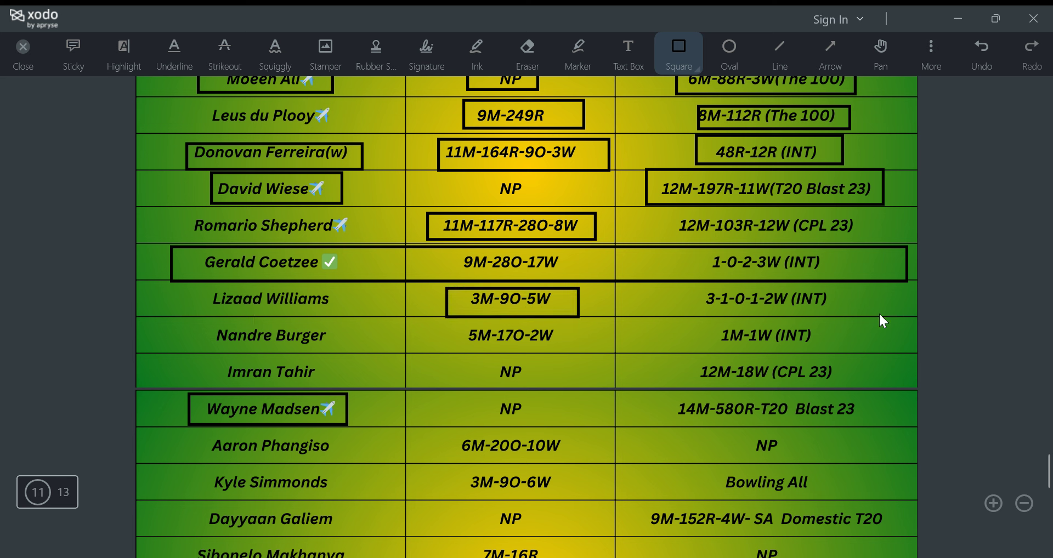
mouse_move(878, 313)
mouse_down()
mouse_move(676, 294)
mouse_move(678, 286)
mouse_up()
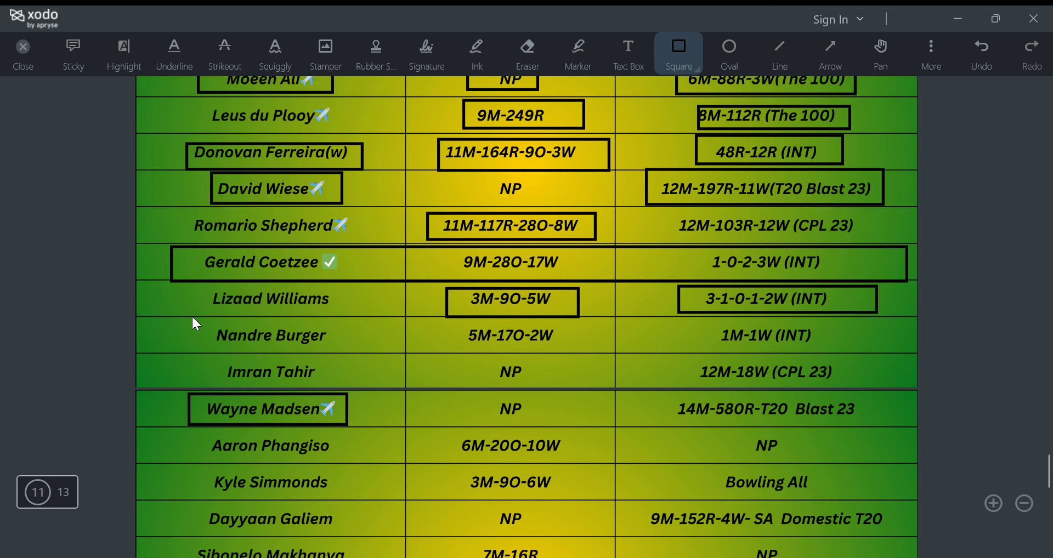
Step: Box Nandre Burger's name and SA 2023 figure separately, and enclose the whole Imran Tahir row in one rectangle
drag(193, 318, 356, 352)
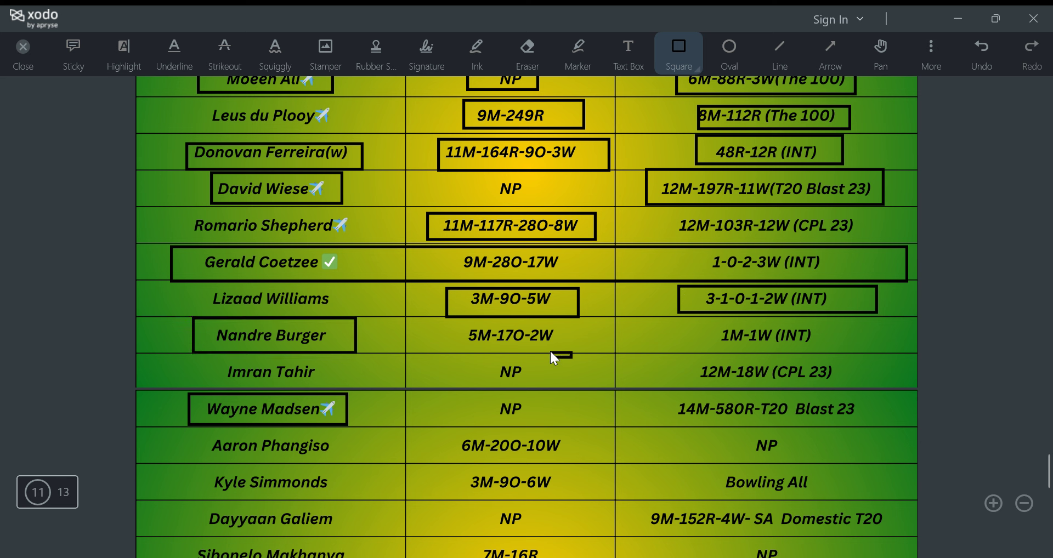
drag(551, 352, 458, 322)
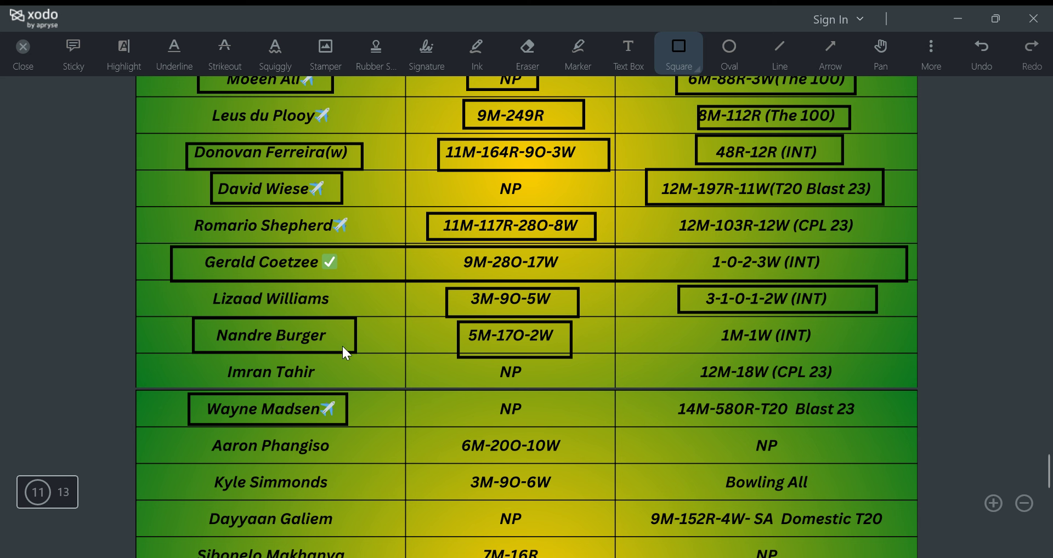
drag(219, 358, 854, 385)
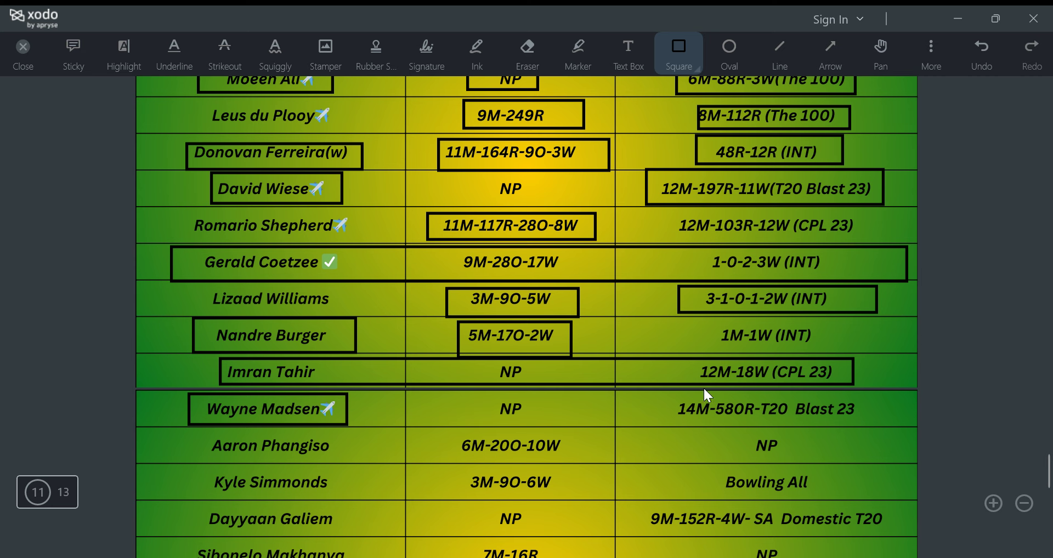
Step: Draw separate rectangles around Aaron Phangiso's SA 2023 figure, recent stats entry and name on page 12
scroll(762, 390, down, 5)
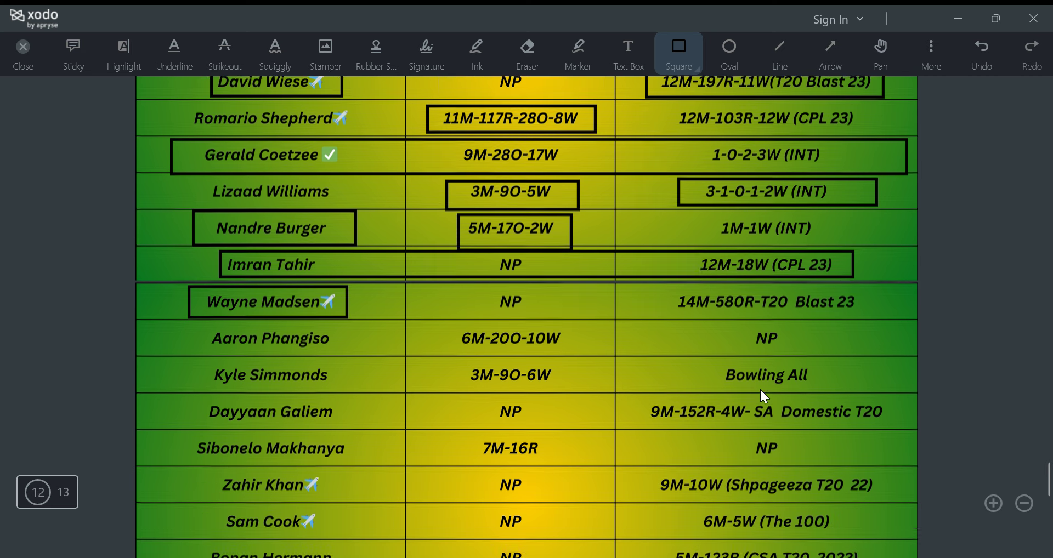
scroll(764, 396, down, 3)
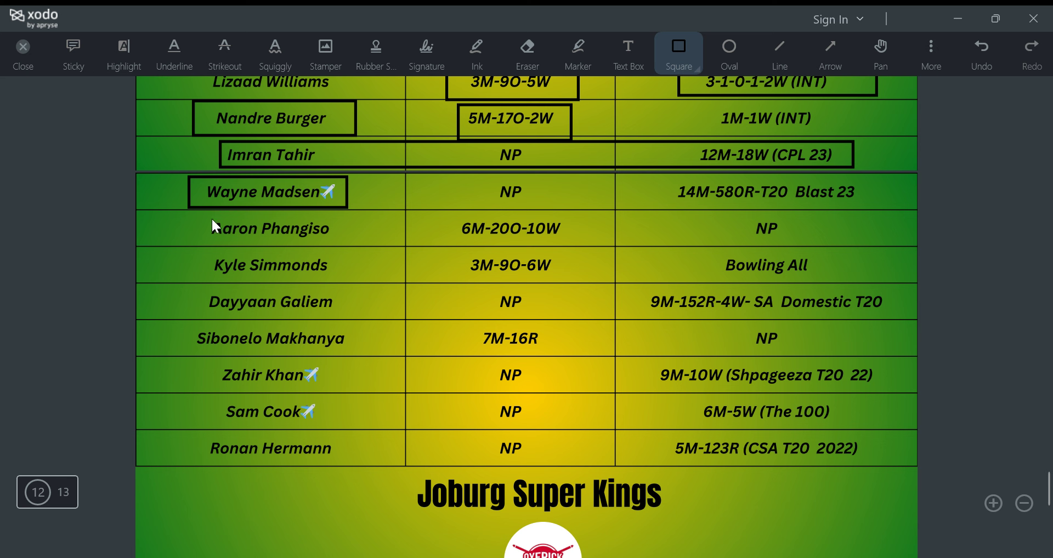
drag(455, 214, 592, 244)
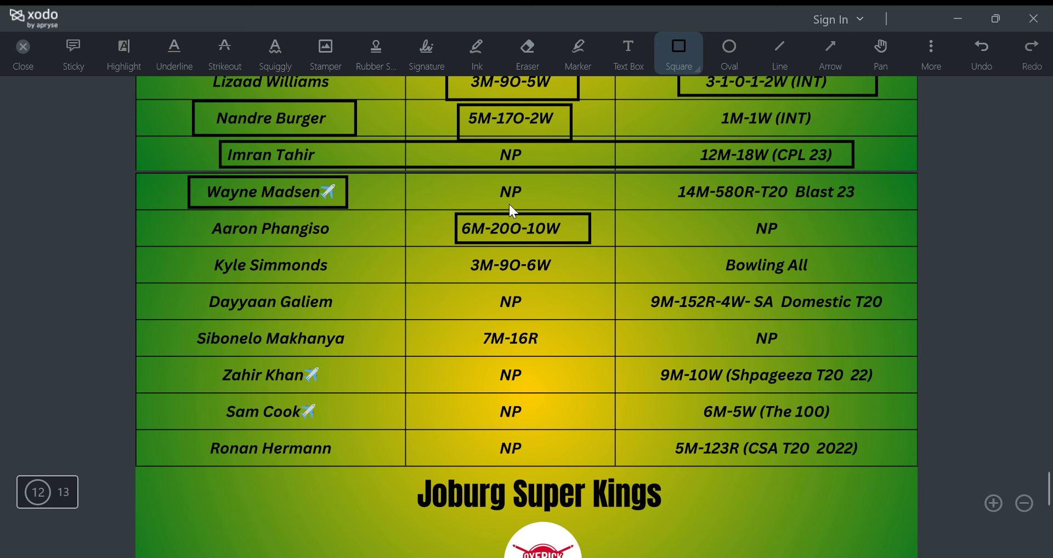
drag(730, 212, 824, 243)
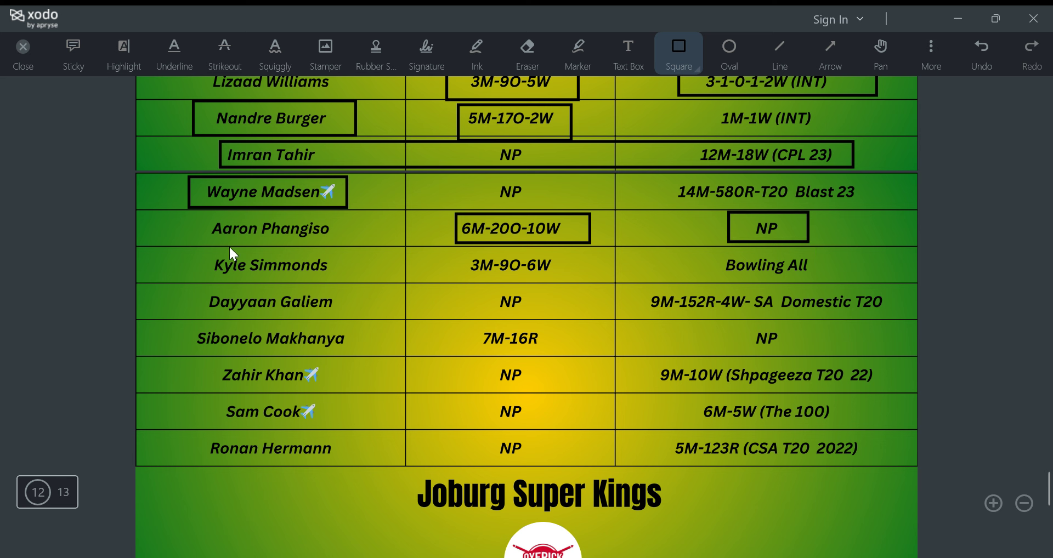
drag(196, 218, 369, 241)
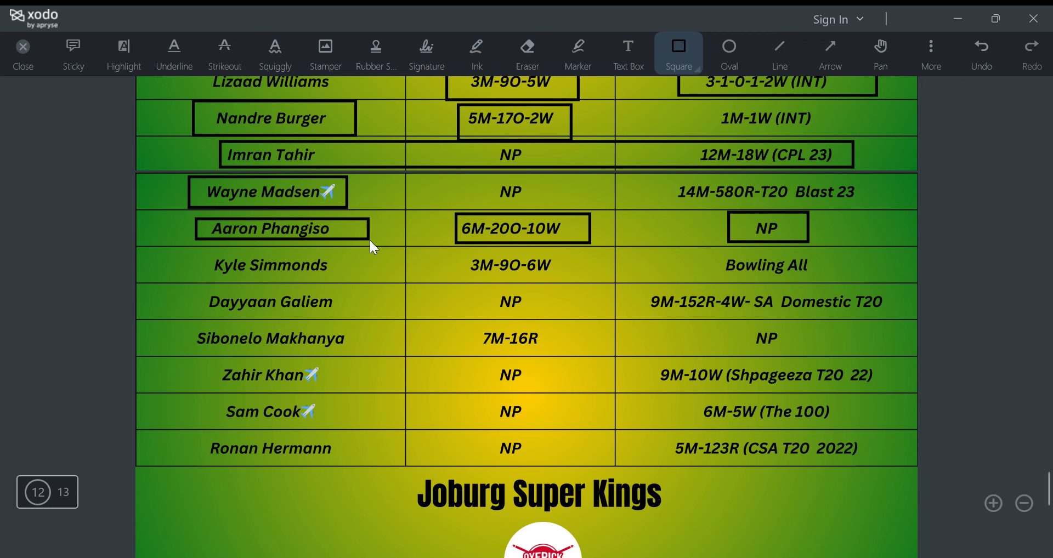
scroll(343, 235, up, 1)
scroll(344, 236, up, 1)
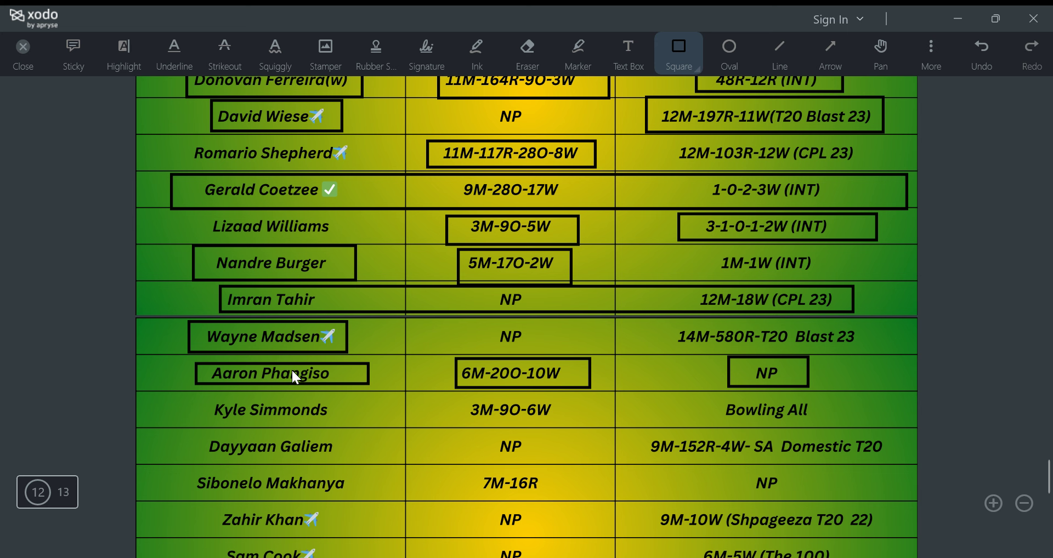
Step: Enclose the whole Kyle Simmonds row in one rectangle, and box Dayyaan Galiem's name and recent stats separately
scroll(292, 371, up, 1)
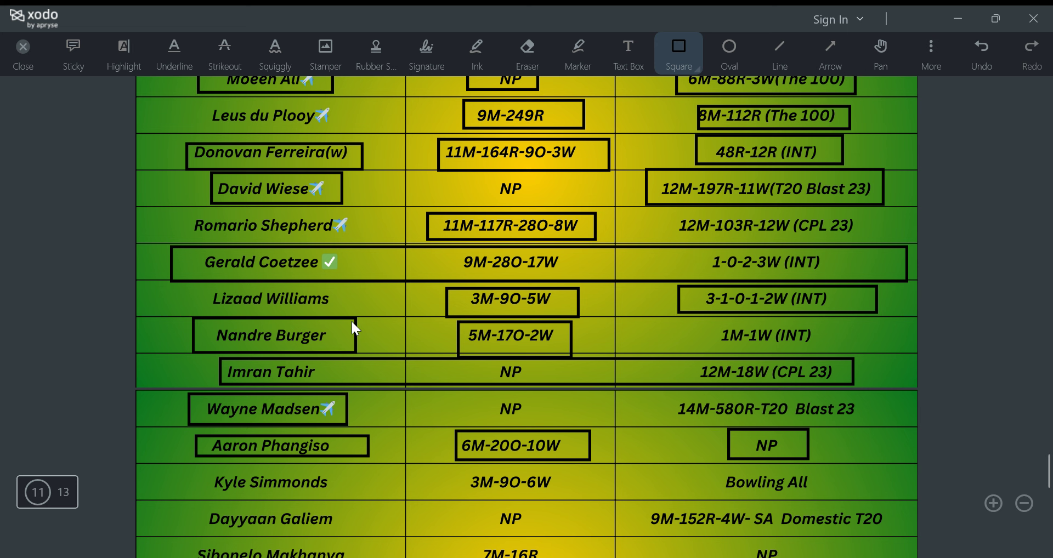
scroll(352, 322, down, 4)
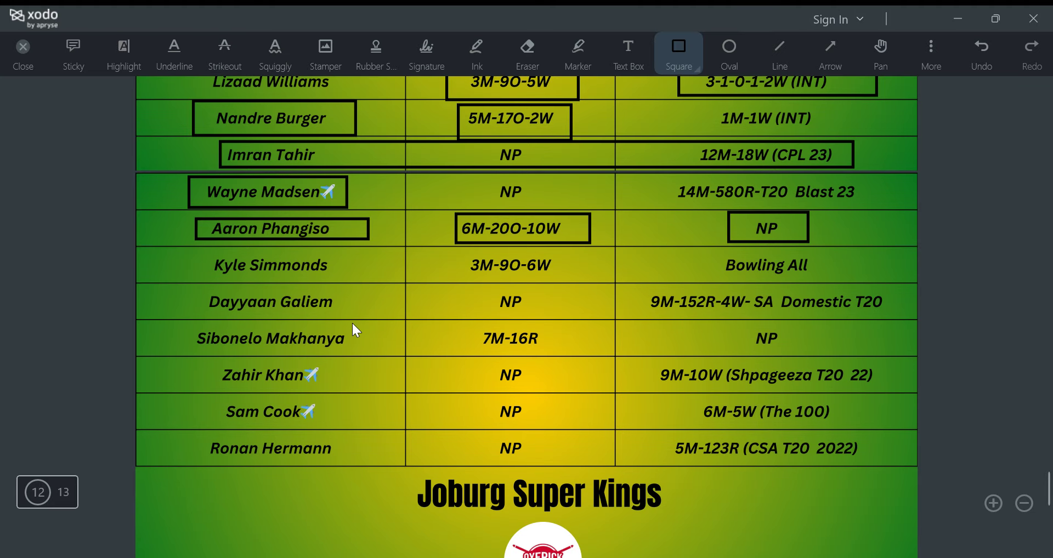
scroll(352, 330, up, 1)
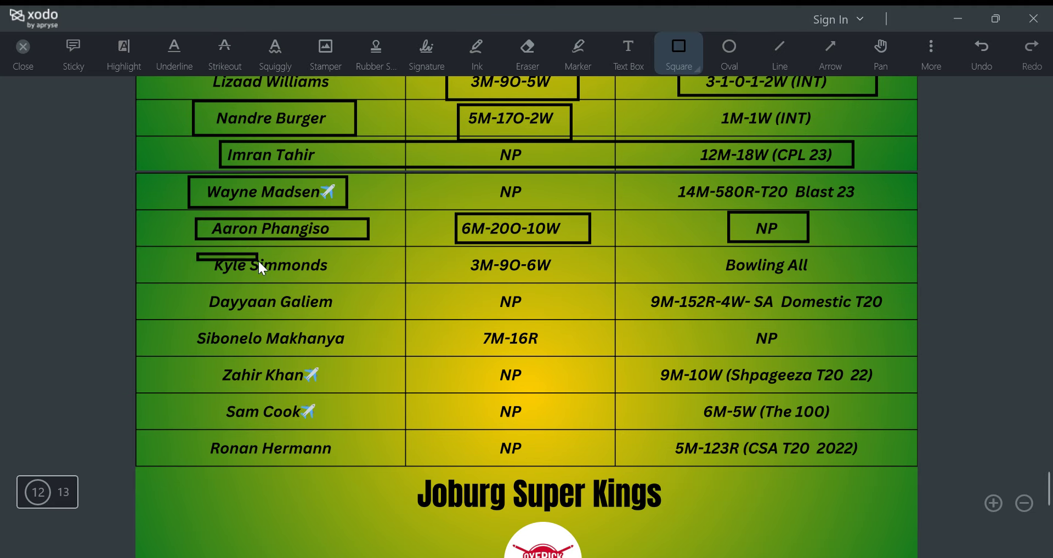
mouse_move(258, 258)
mouse_down()
mouse_move(608, 288)
mouse_move(870, 279)
mouse_up()
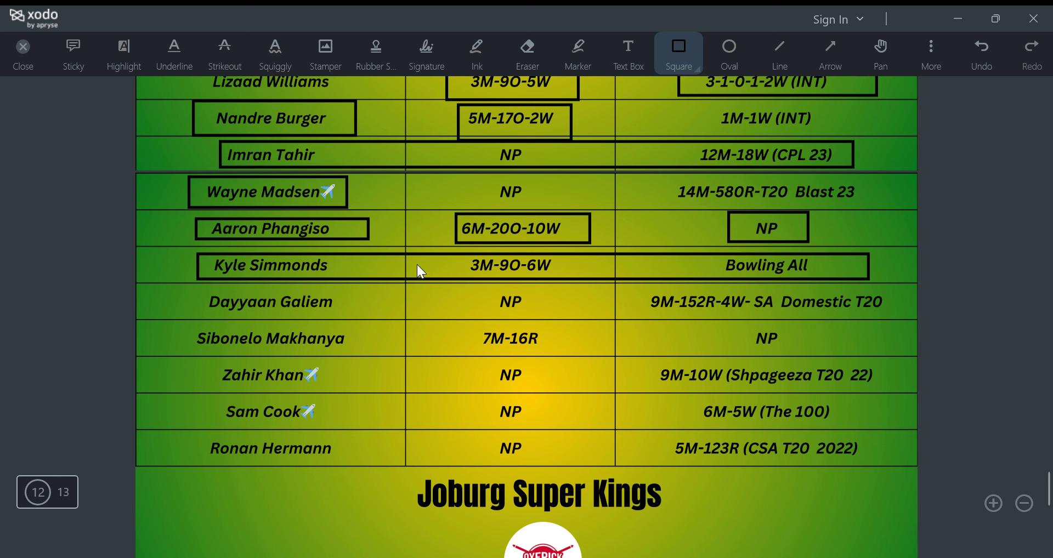
drag(197, 291, 353, 320)
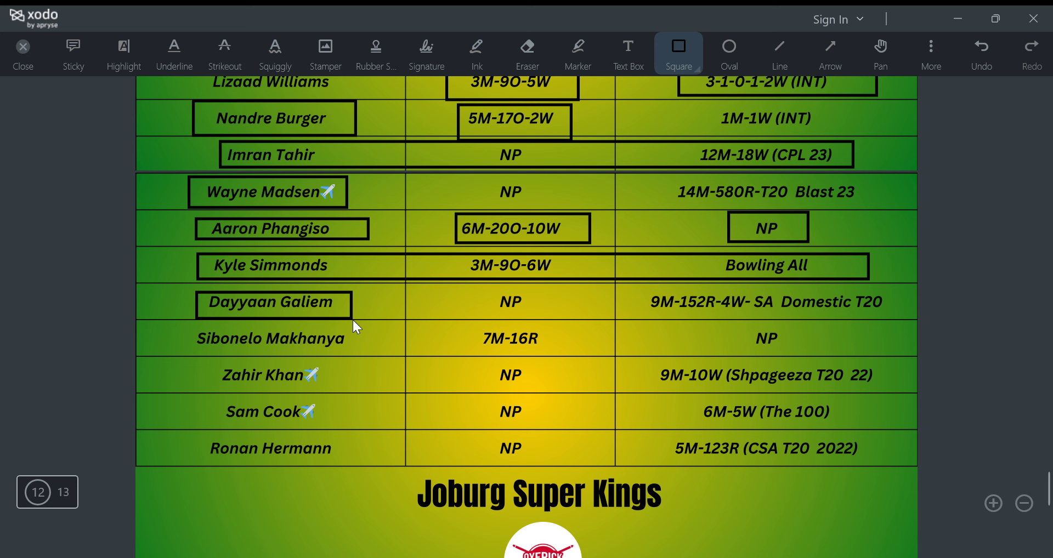
drag(887, 319, 629, 286)
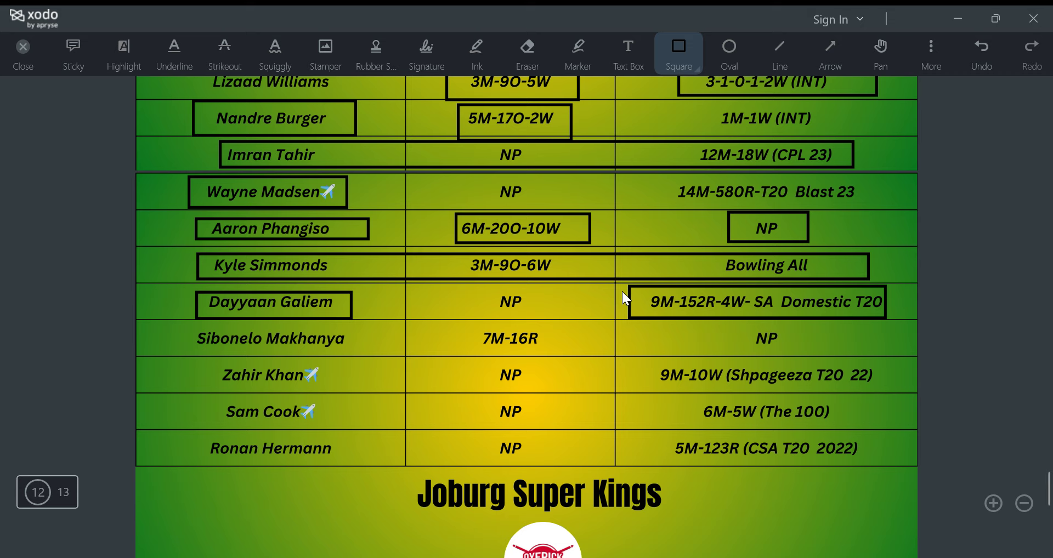
Step: Draw a thin rectangle across Zahir Khan's name, and box Ronan Hermann's name and recent stats separately
scroll(622, 291, down, 1)
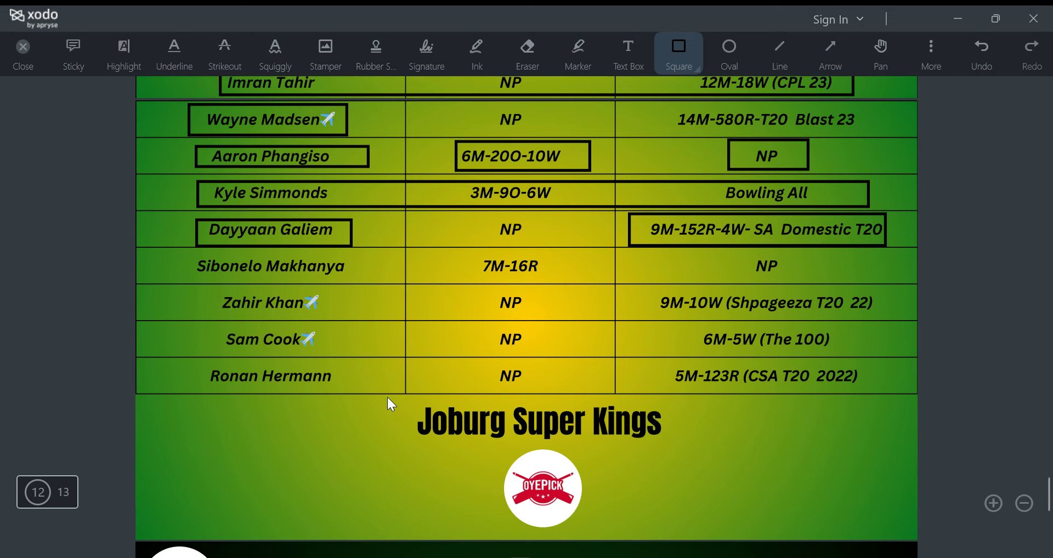
drag(188, 299, 377, 308)
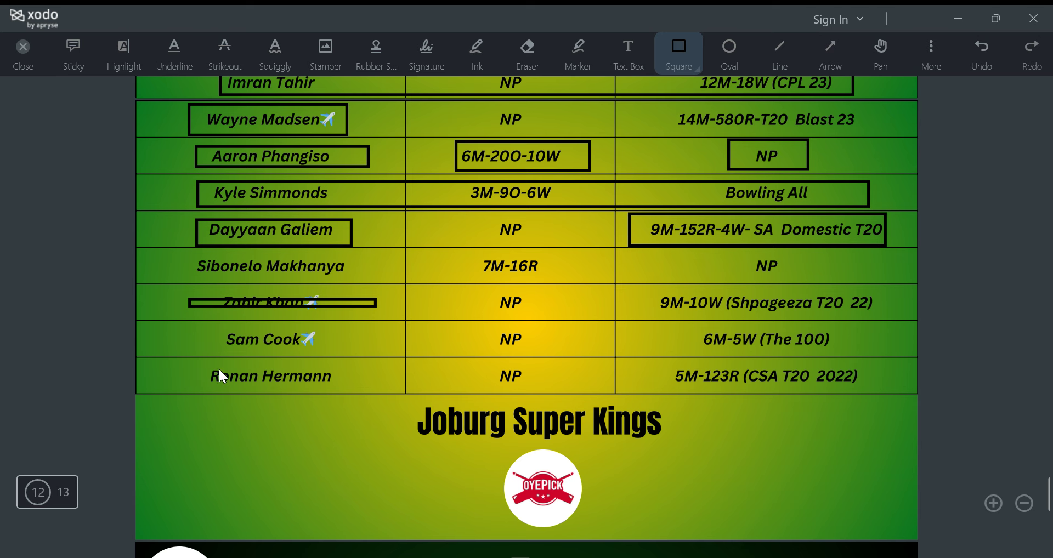
scroll(221, 376, down, 2)
drag(220, 228, 349, 248)
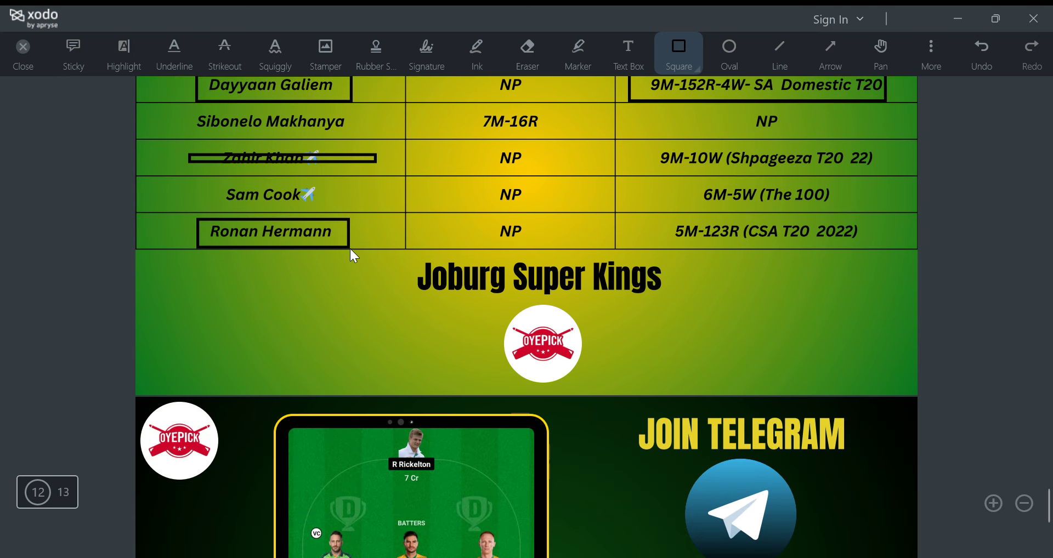
drag(890, 265, 656, 210)
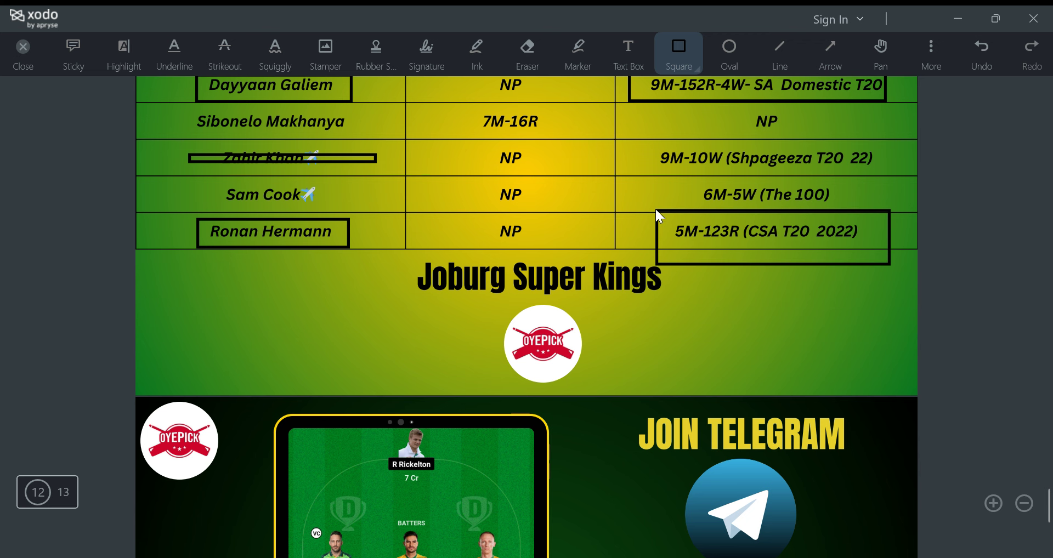
Step: Draw separate rectangles around vice-captain F du Plessis and captain L Livingstone in the fantasy team on page 13
scroll(656, 209, up, 8)
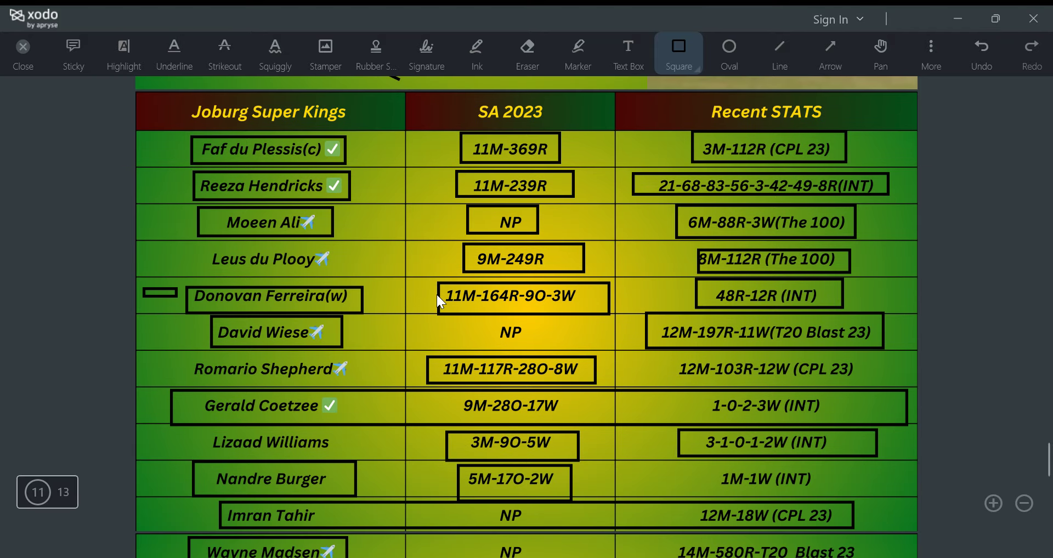
scroll(436, 294, down, 15)
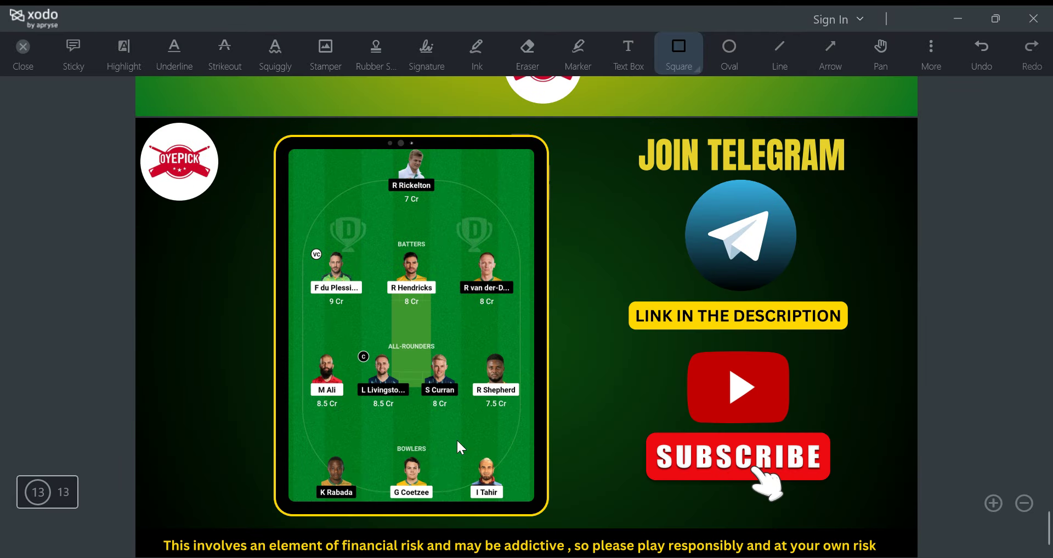
drag(302, 240, 365, 306)
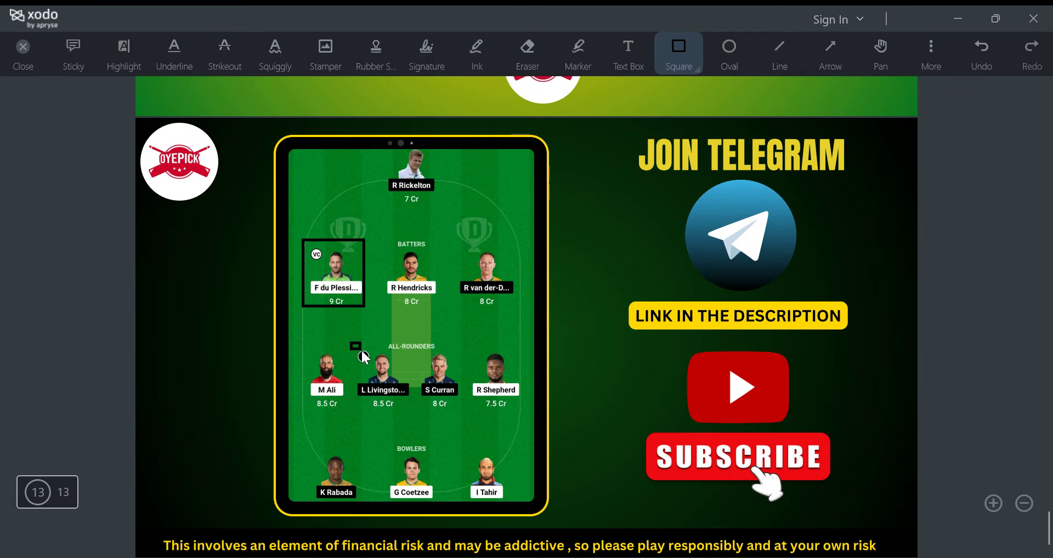
drag(351, 343, 407, 402)
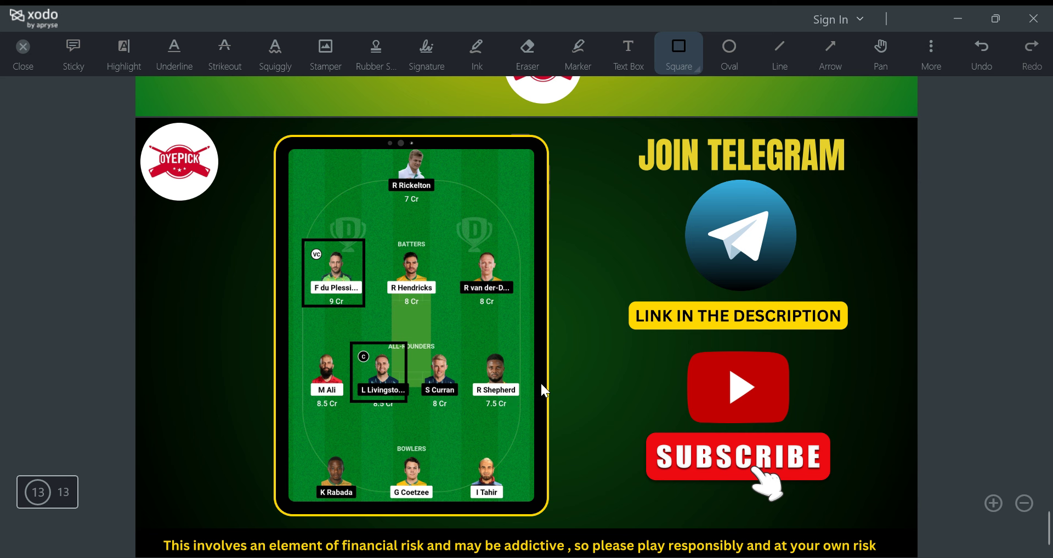